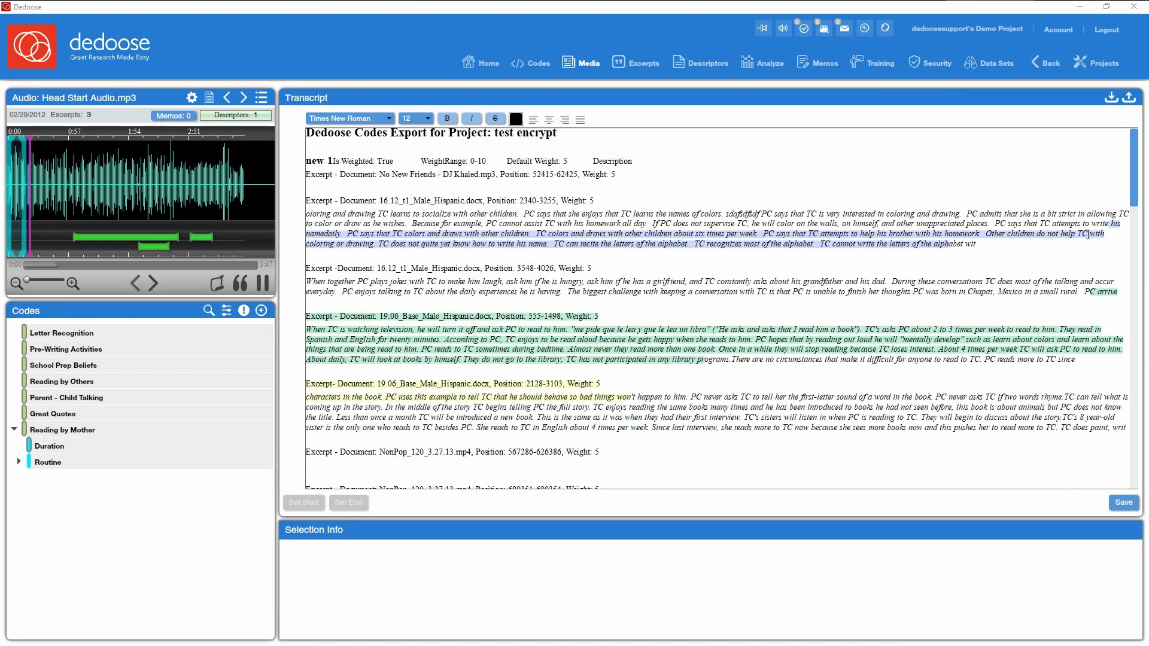
# - Scroll down through the transcript to review its content
pyautogui.moveTo(1133, 201); pyautogui.dragTo(1133, 206)
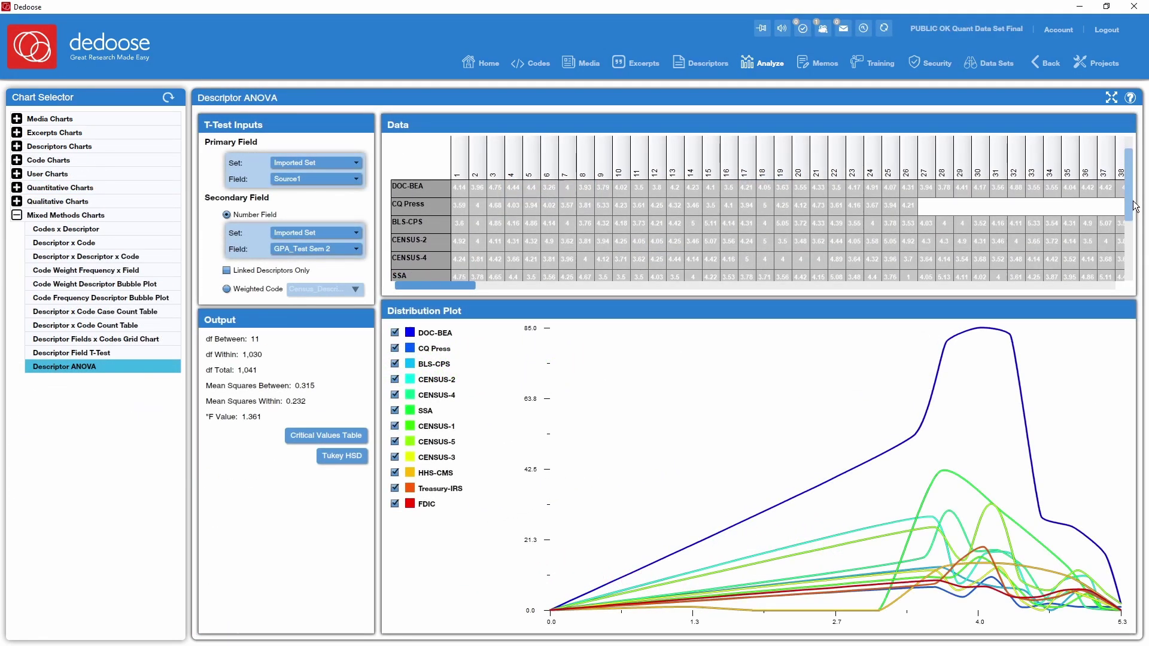
pyautogui.moveTo(1135, 207); pyautogui.dragTo(1142, 231)
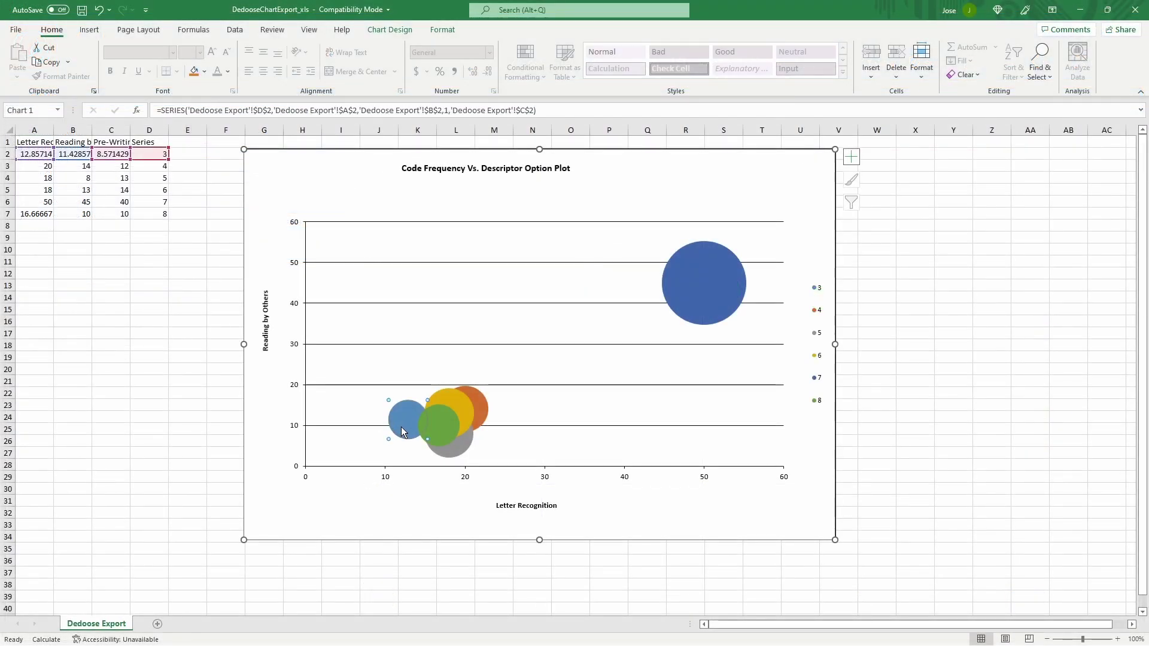
pyautogui.click(441, 431)
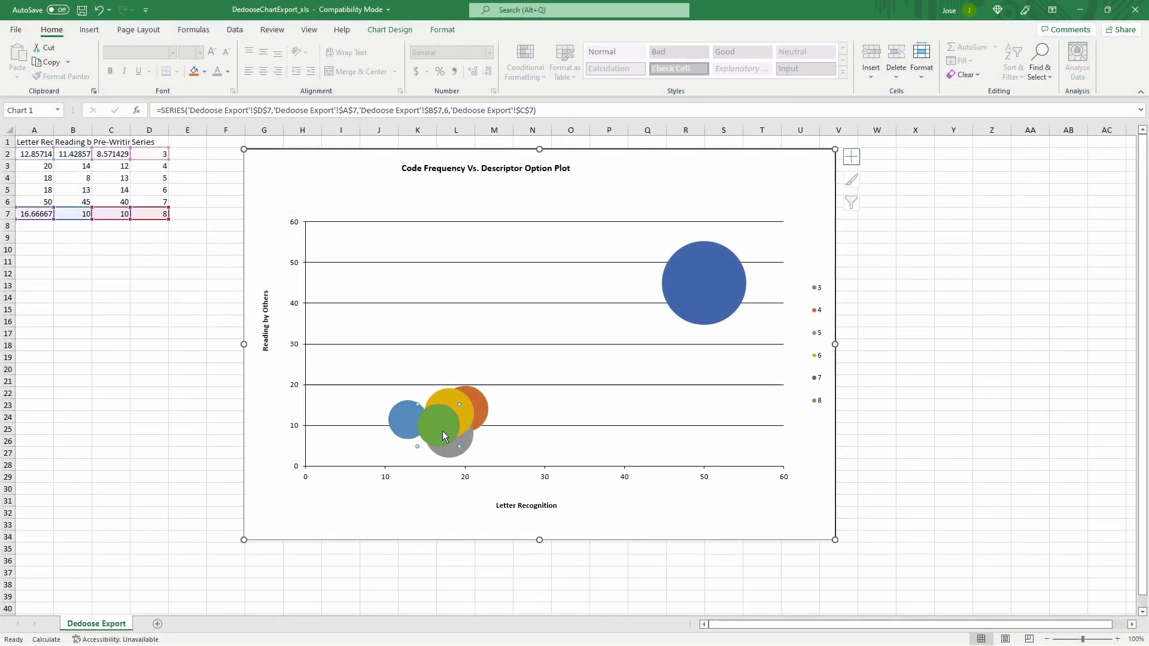
pyautogui.click(692, 290)
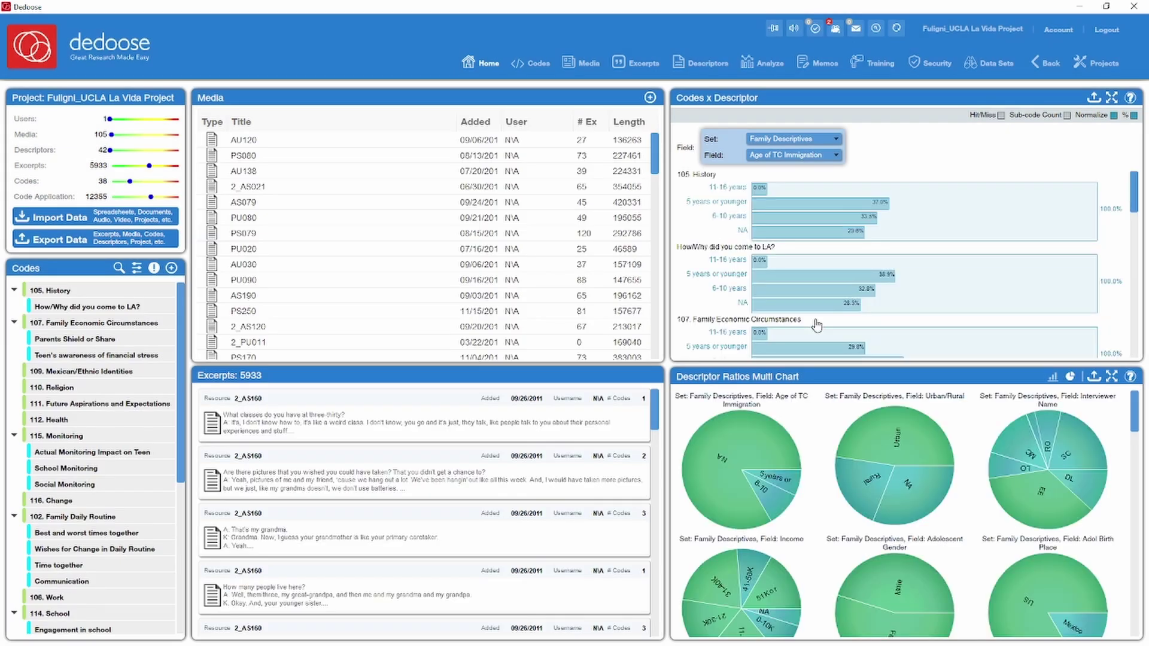
# - Edit the Project Wide Assistant group's access settings from the Security page
pyautogui.click(830, 275)
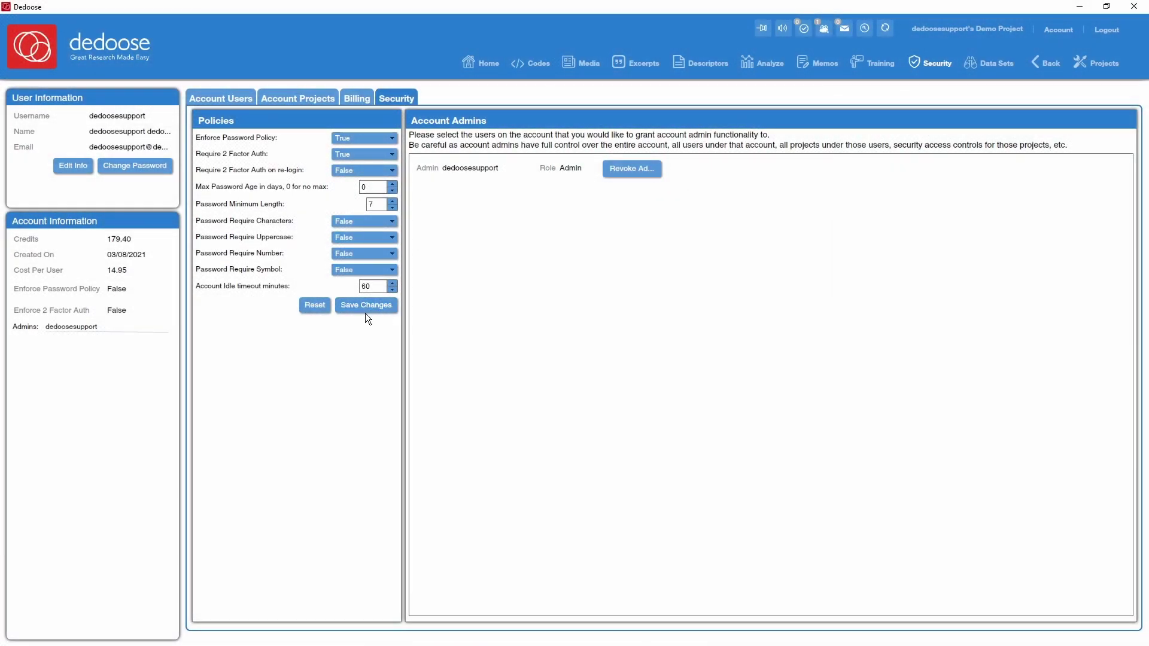
# - Save the password and two-factor authentication policy, accept the warning, then scroll the security page
pyautogui.click(365, 307)
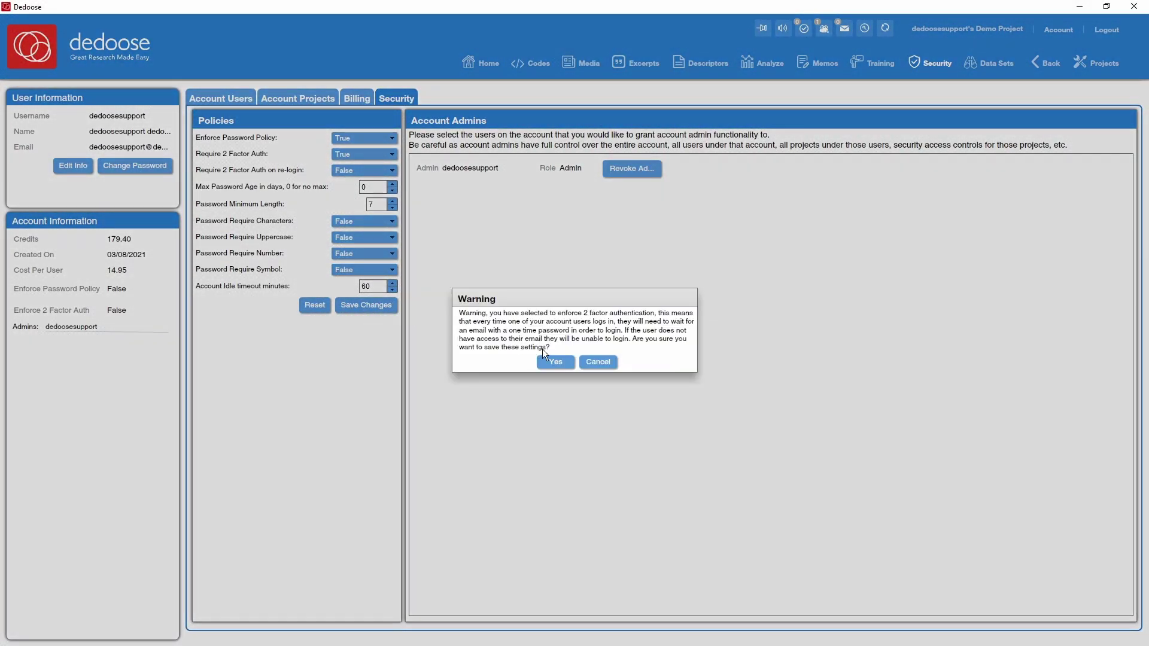
pyautogui.click(556, 363)
pyautogui.click(575, 353)
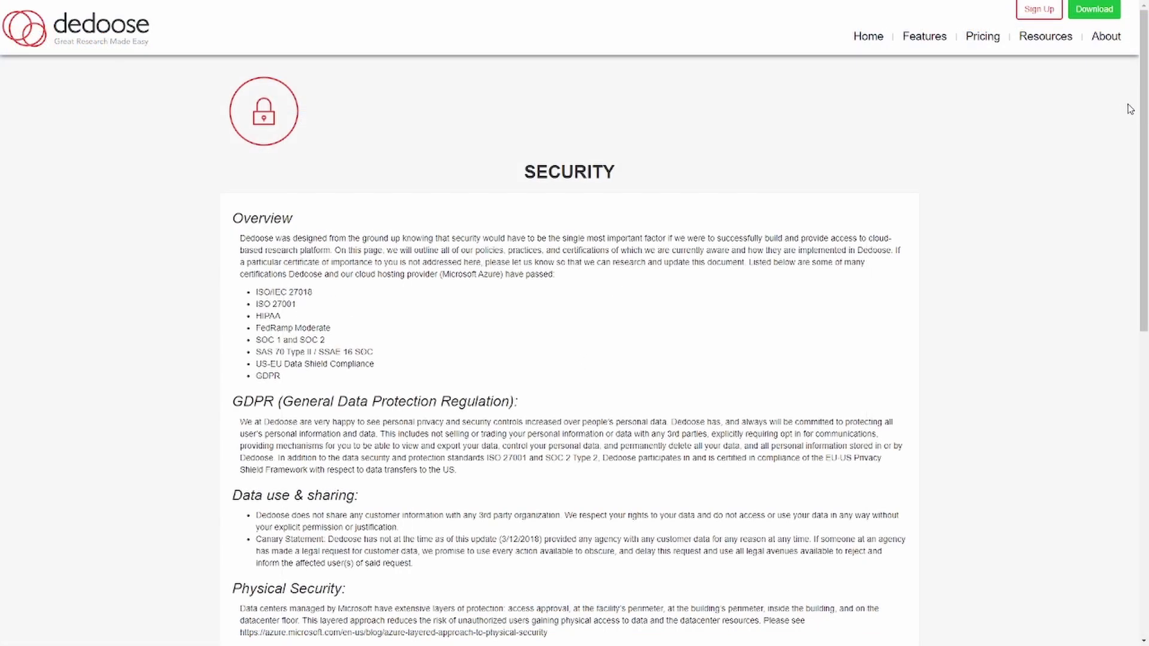
pyautogui.moveTo(1143, 110); pyautogui.dragTo(1144, 416)
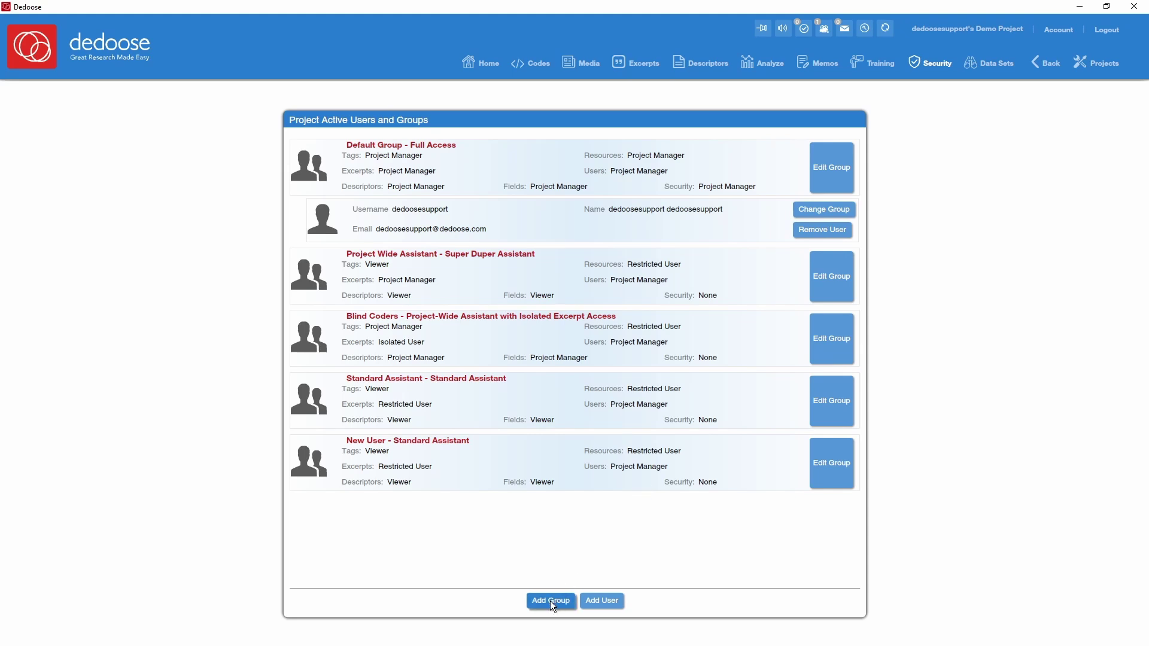
# - Create a new user group titled 'New coder'
pyautogui.click(551, 601)
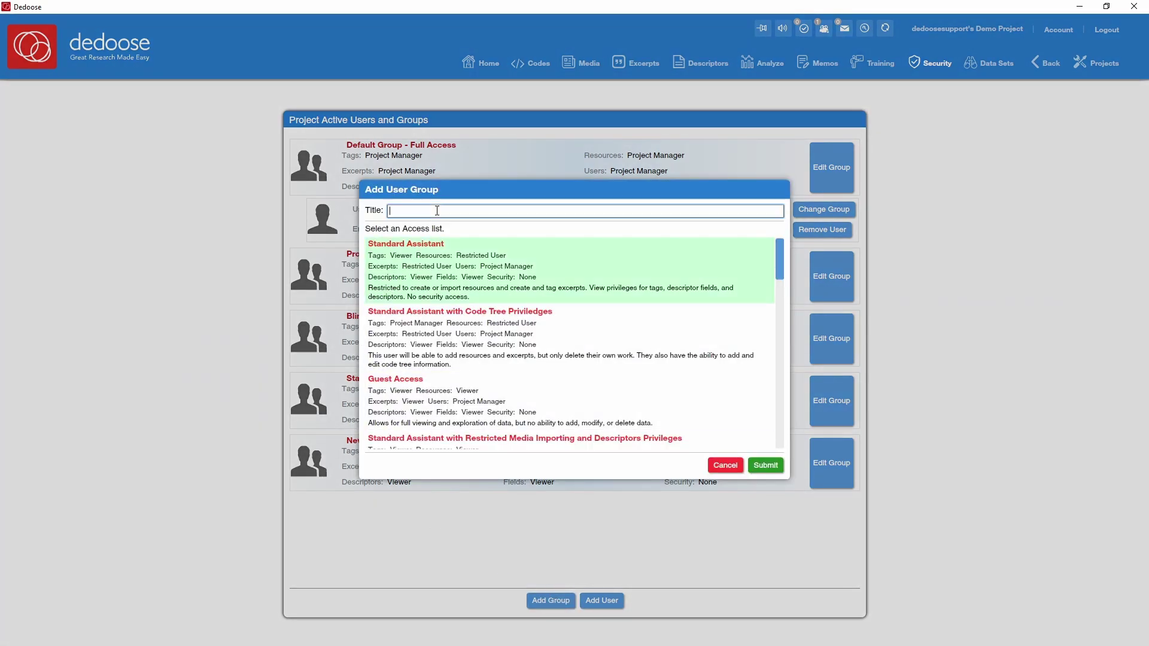
pyautogui.write('New coder')
pyautogui.click(766, 465)
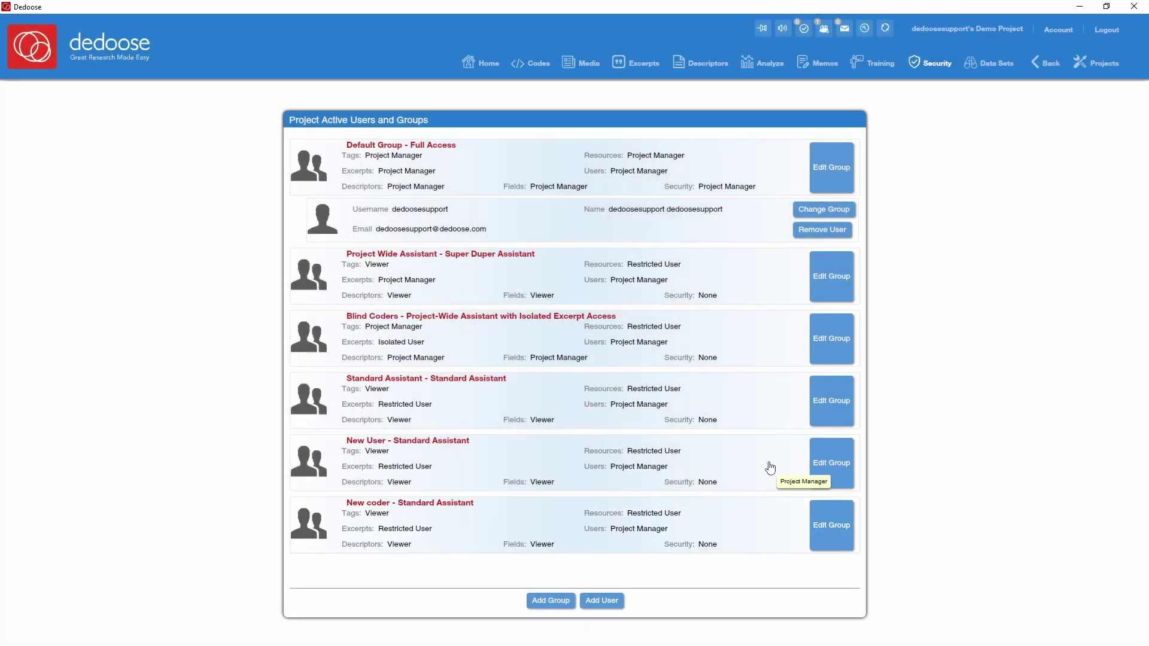
# - Invite an existing user by e-mail into the New coder group
pyautogui.click(601, 601)
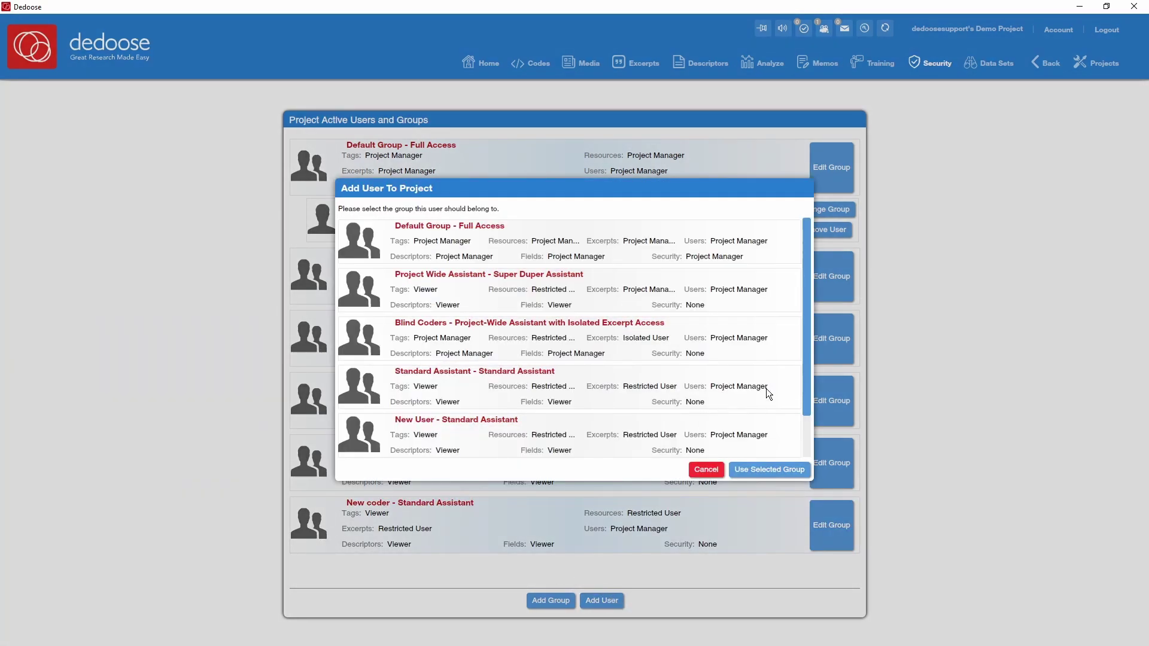
pyautogui.scroll(-2, 806, 364)
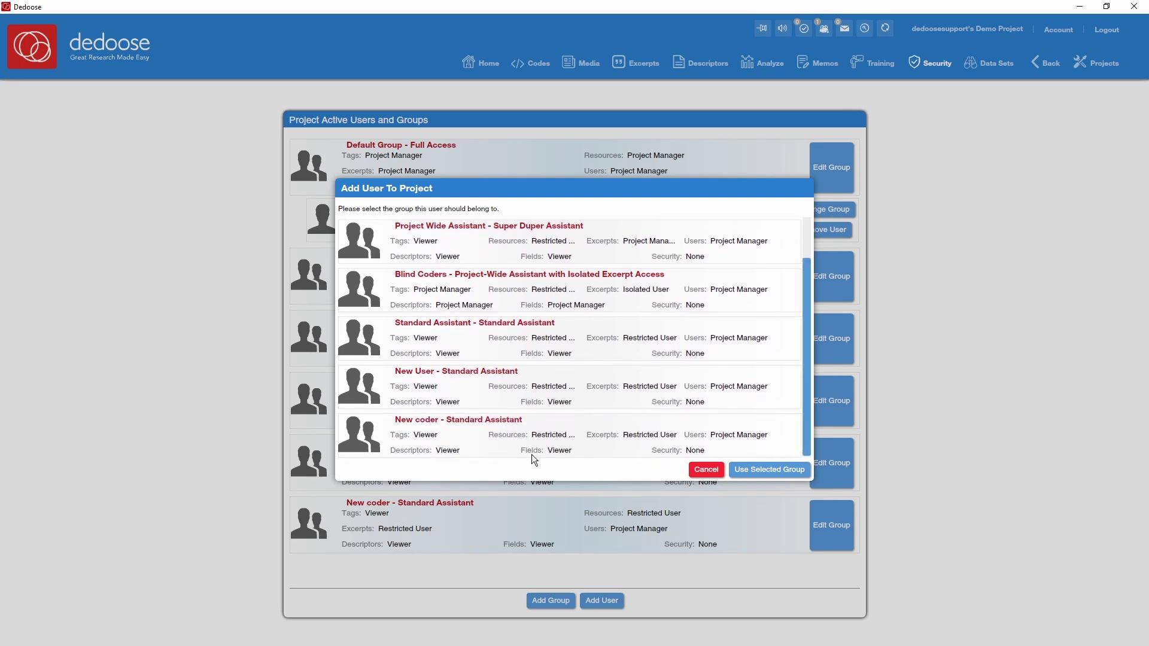
pyautogui.click(749, 471)
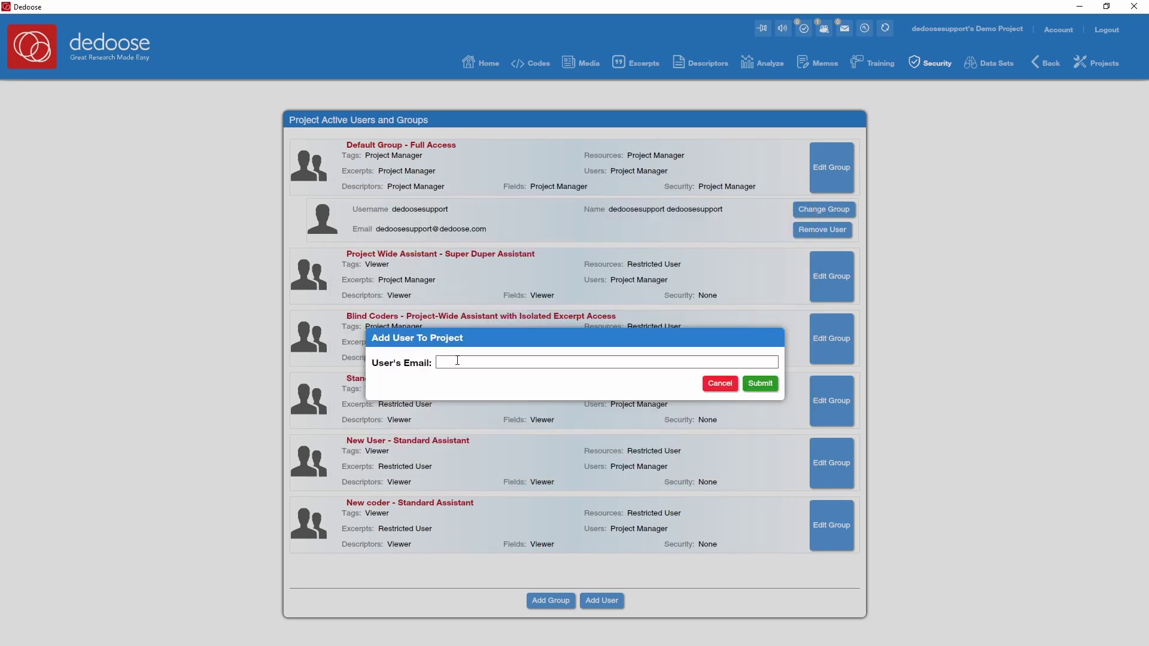
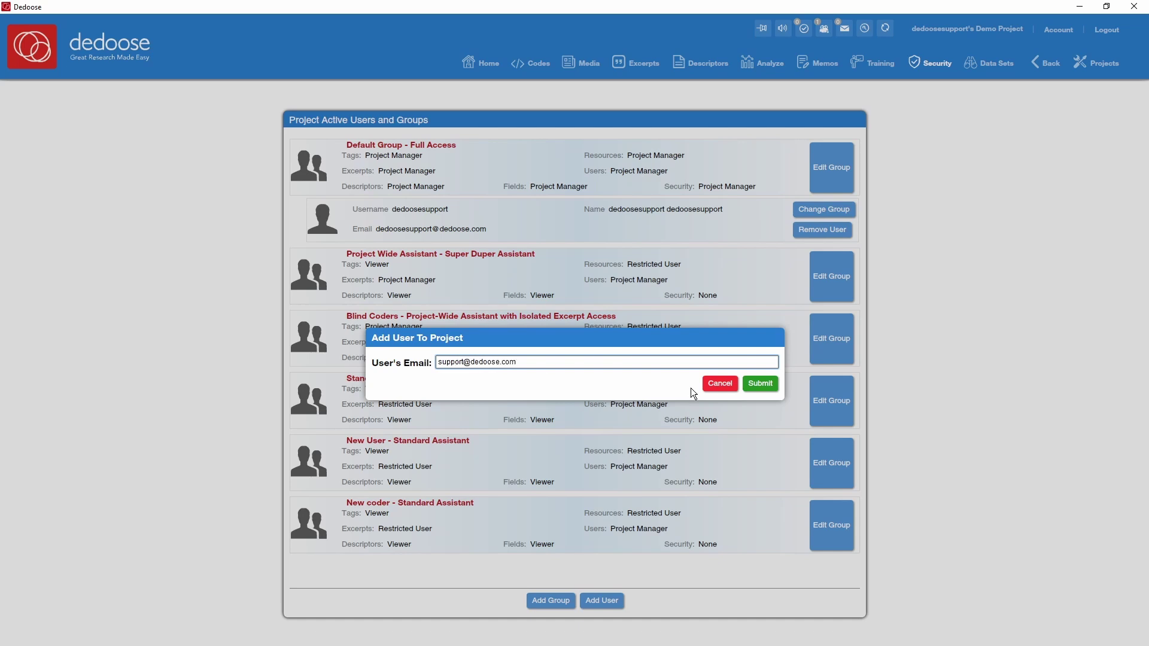
pyautogui.click(756, 384)
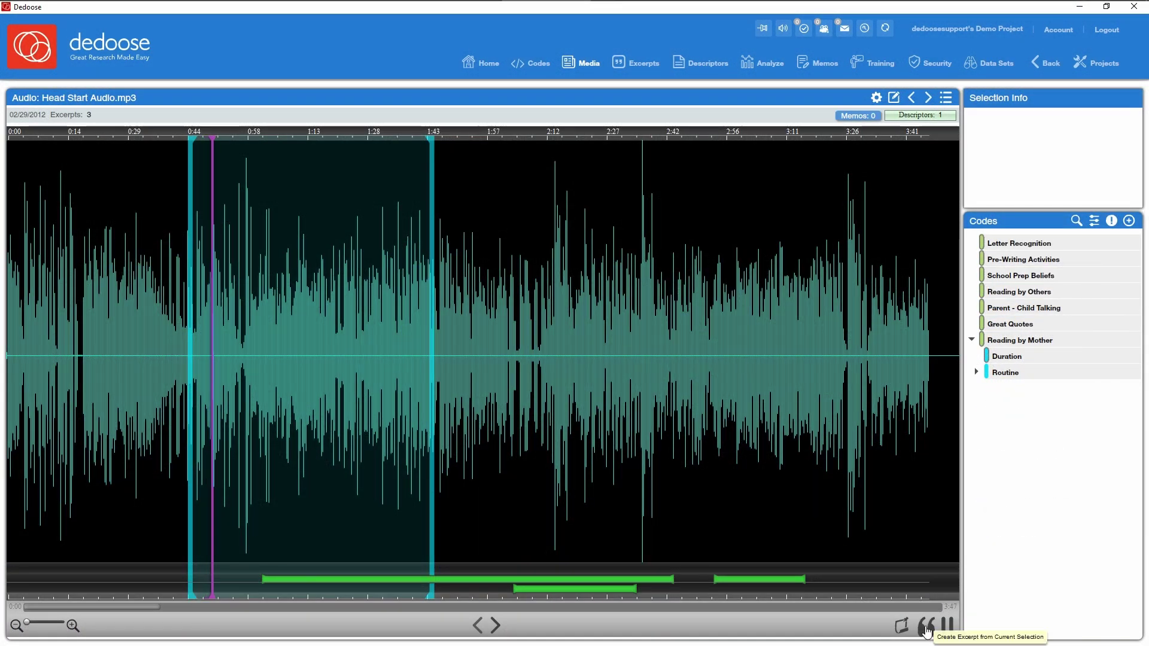
# - Create an excerpt from the selected 0:44–1:43 range of Head Start Audio.mp3
pyautogui.click(926, 628)
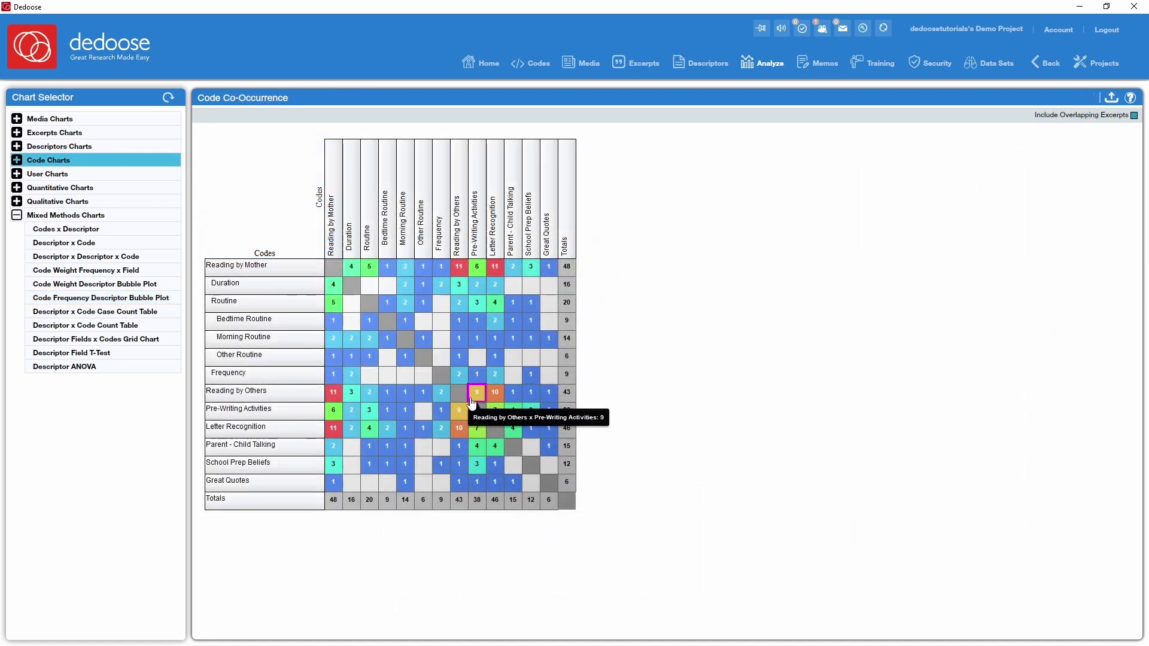
# - Review Pre-Writing Activities × Reading by Others co-occurrence excerpts, then the English slice's excerpts
pyautogui.click(459, 412)
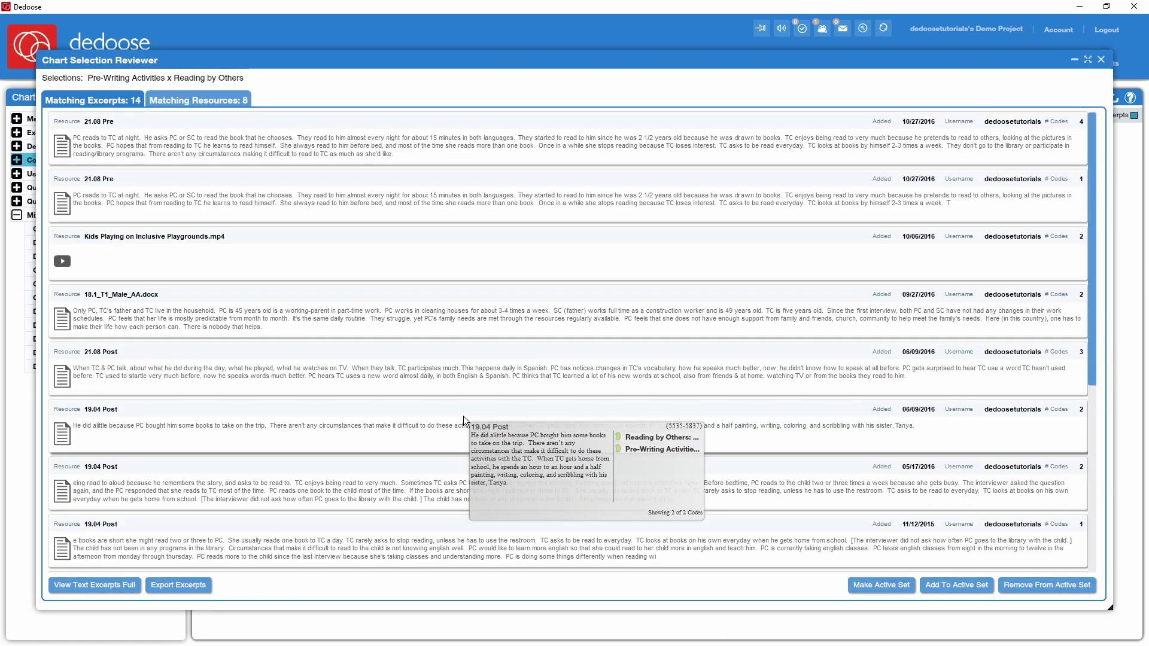
pyautogui.scroll(-1, 1089, 360)
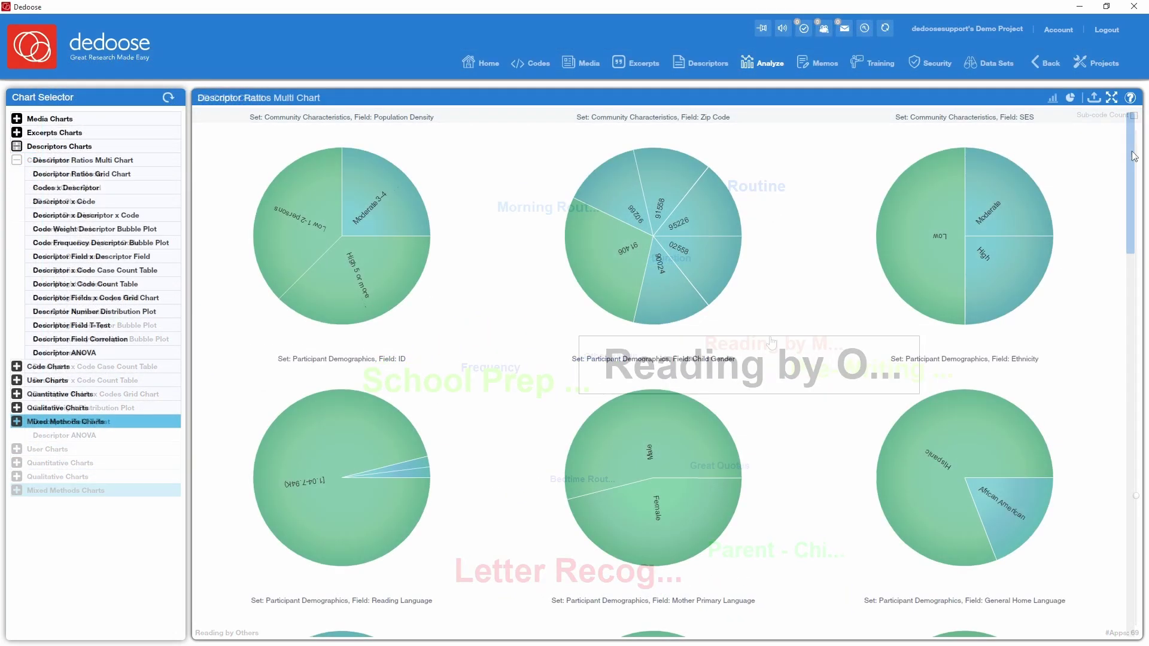
pyautogui.moveTo(1135, 156); pyautogui.dragTo(1140, 284)
pyautogui.click(652, 316)
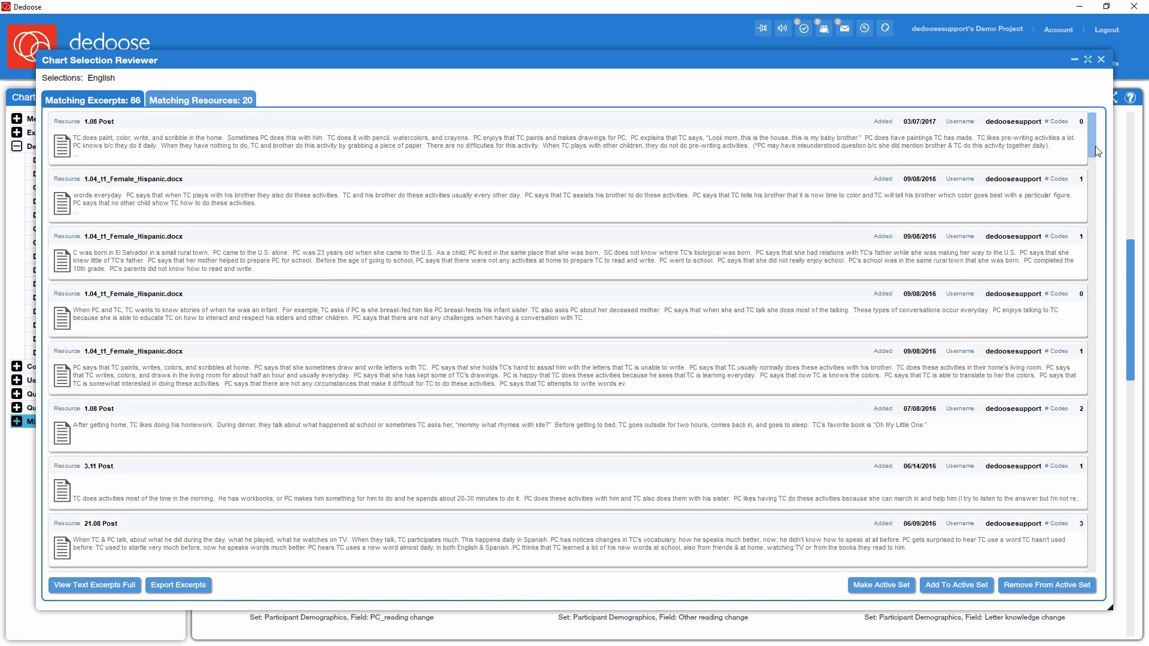
pyautogui.moveTo(1095, 146); pyautogui.dragTo(1102, 179)
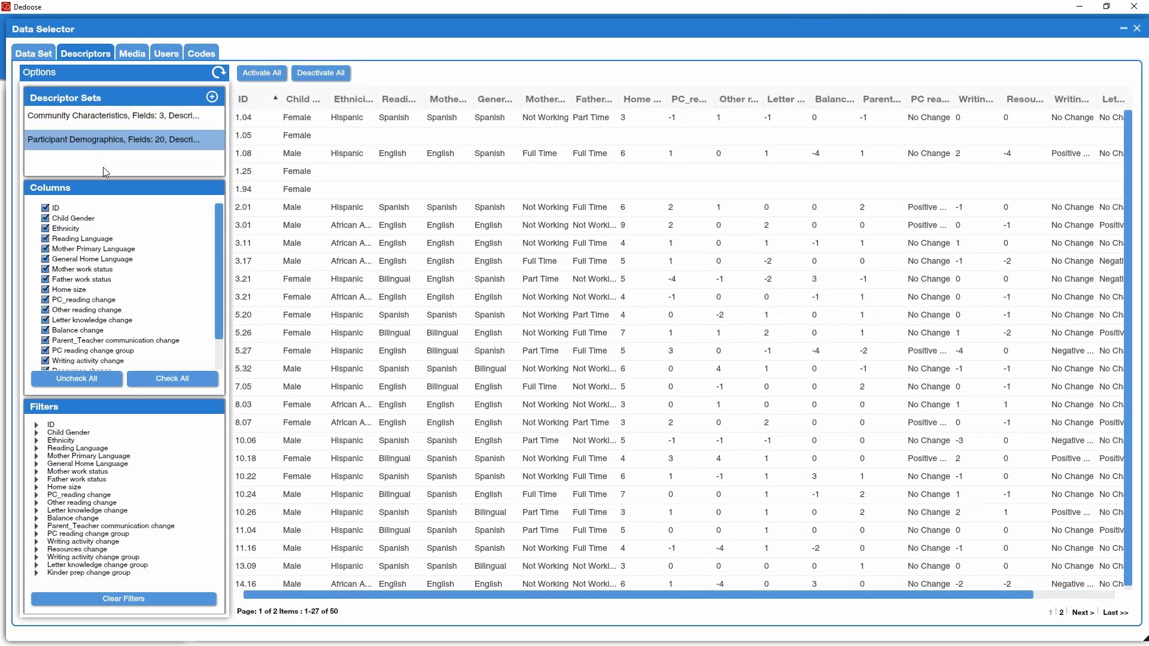
# - Show the media documents list in the Data Selector's Media tab
pyautogui.click(131, 58)
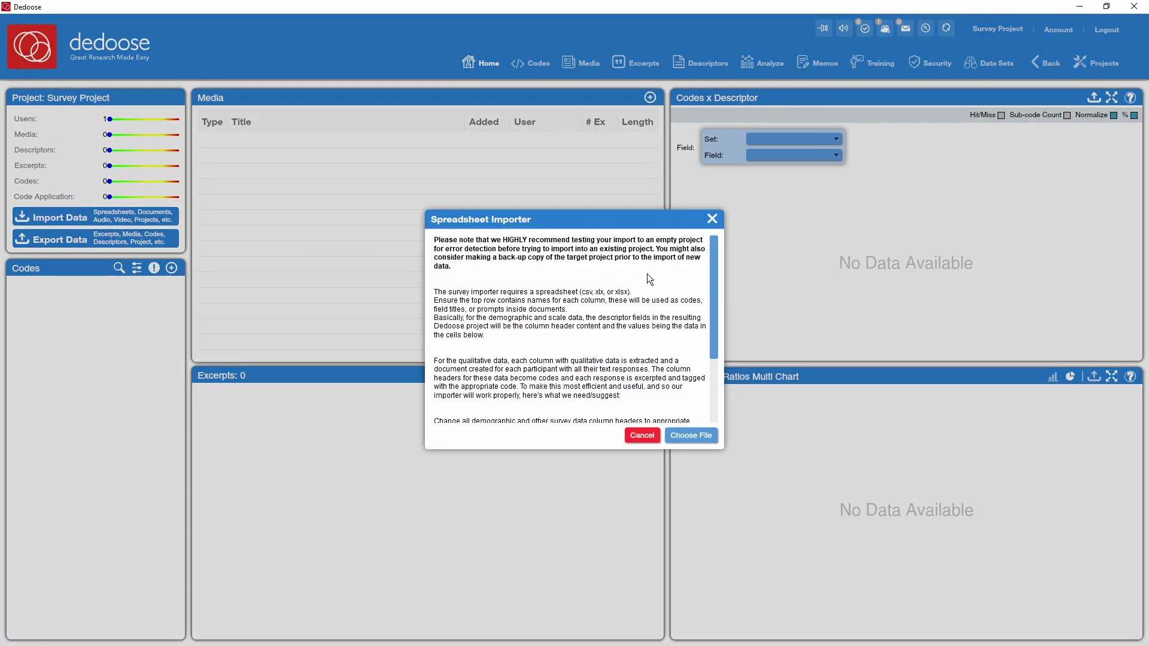
# - Scroll through the Spreadsheet Importer's guidance on importing survey data
pyautogui.moveTo(714, 291); pyautogui.dragTo(713, 360)
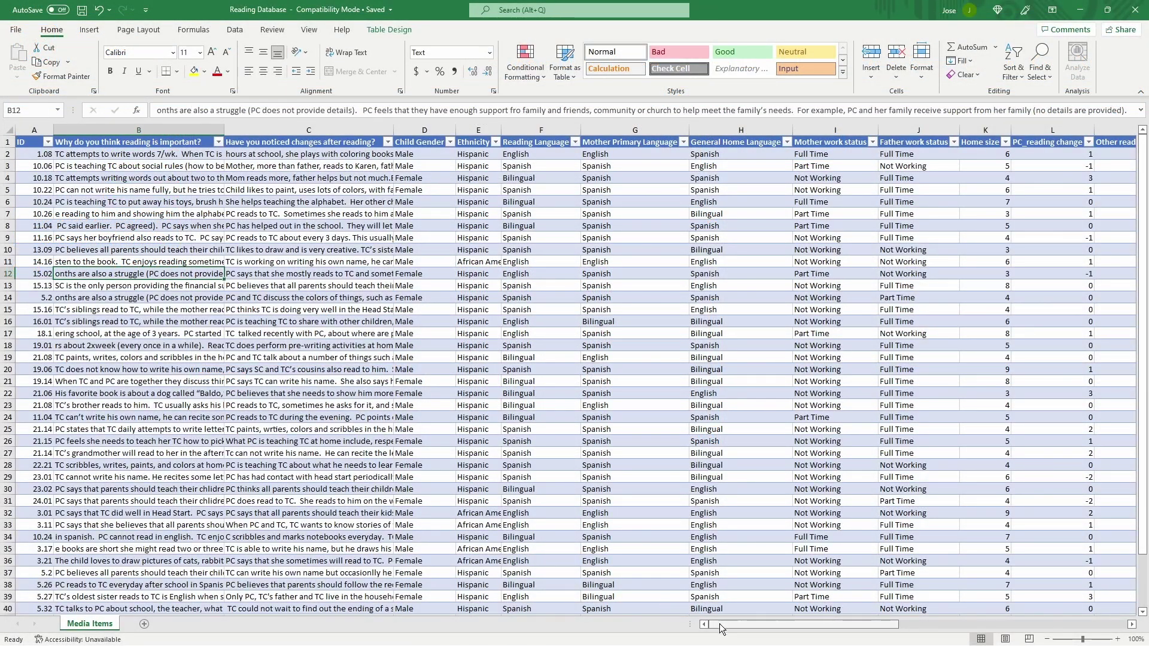
# - Scroll horizontally across the Reading Database worksheet's question and demographic columns
pyautogui.moveTo(730, 632); pyautogui.dragTo(823, 639)
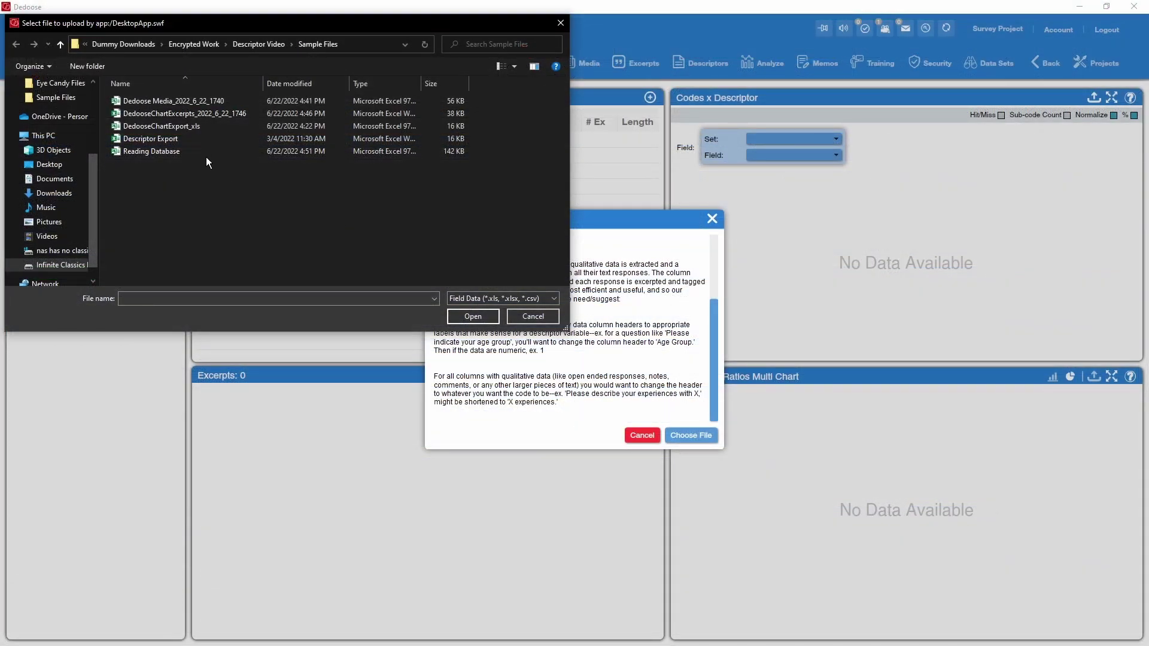
# - Import the Reading Database spreadsheet and refresh the Codes x Descriptor chart
pyautogui.click(205, 154)
pyautogui.click(482, 315)
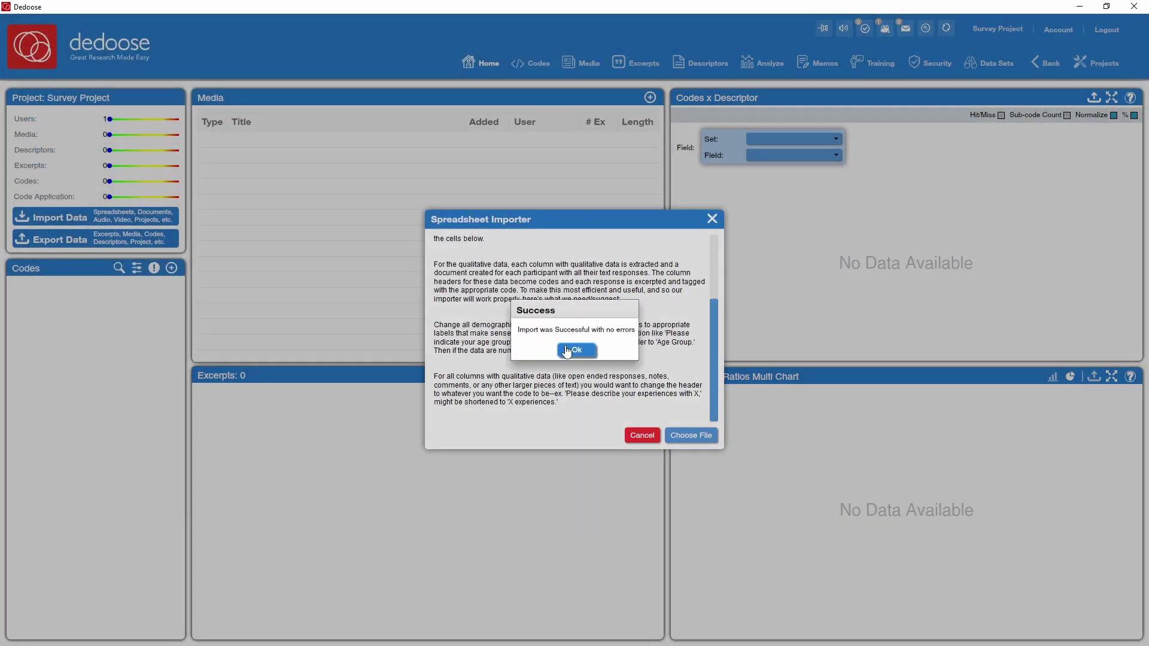
pyautogui.click(565, 347)
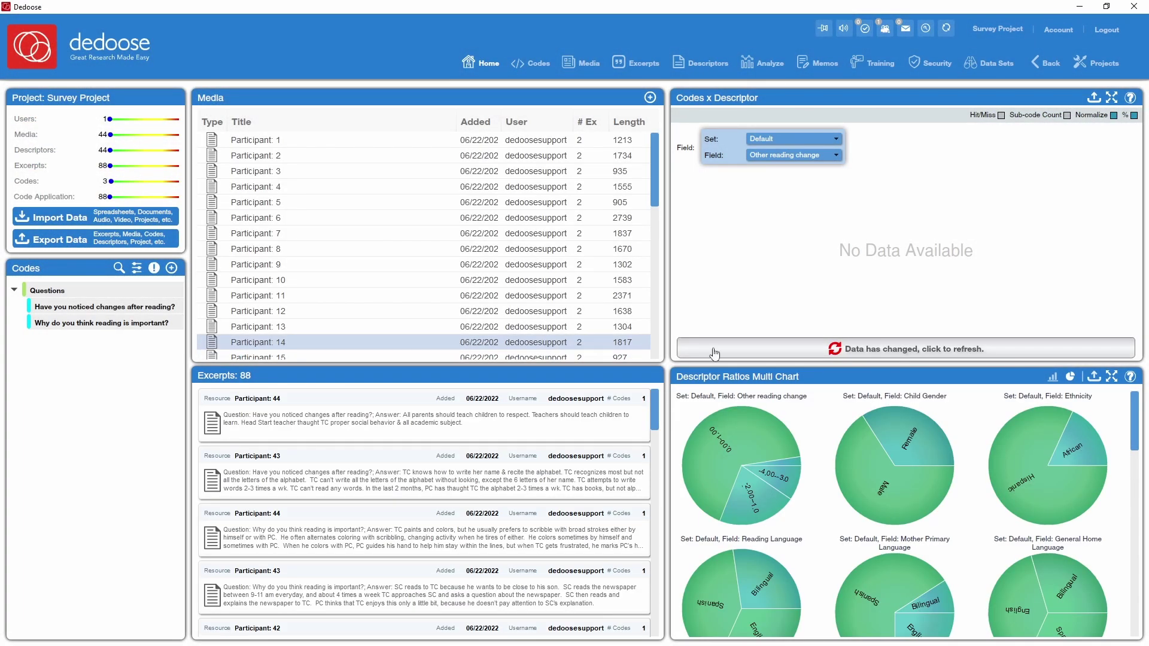
pyautogui.click(914, 349)
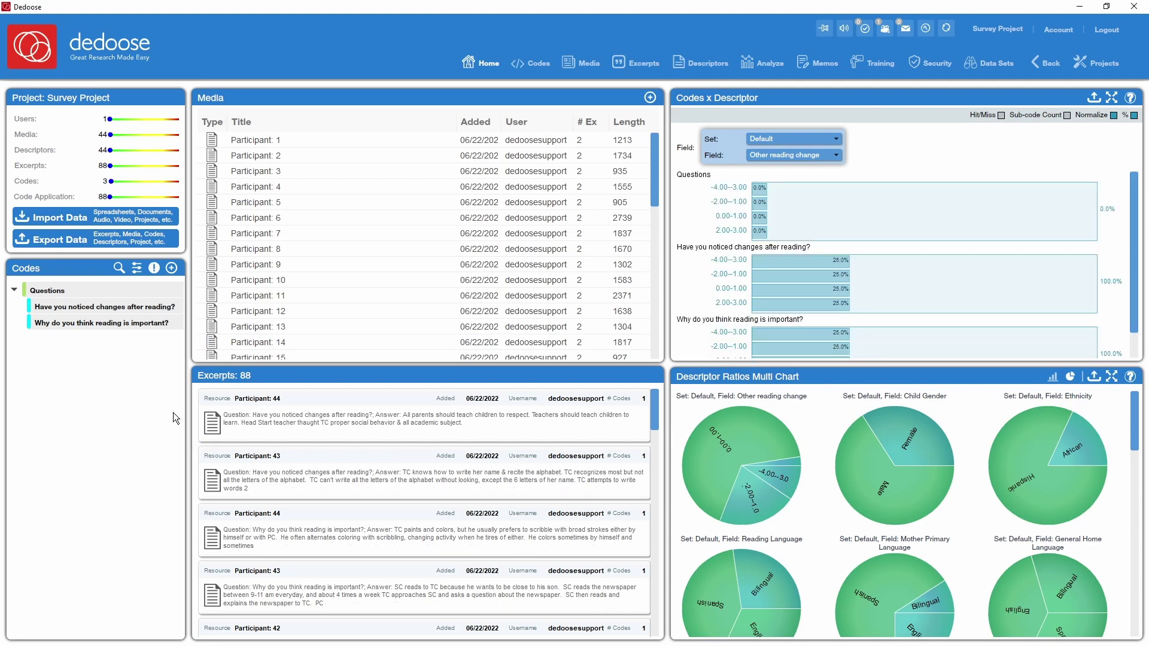
# - Inspect Participant 33's excerpts for 'Have you noticed changes after reading?' and their codes
pyautogui.click(84, 306)
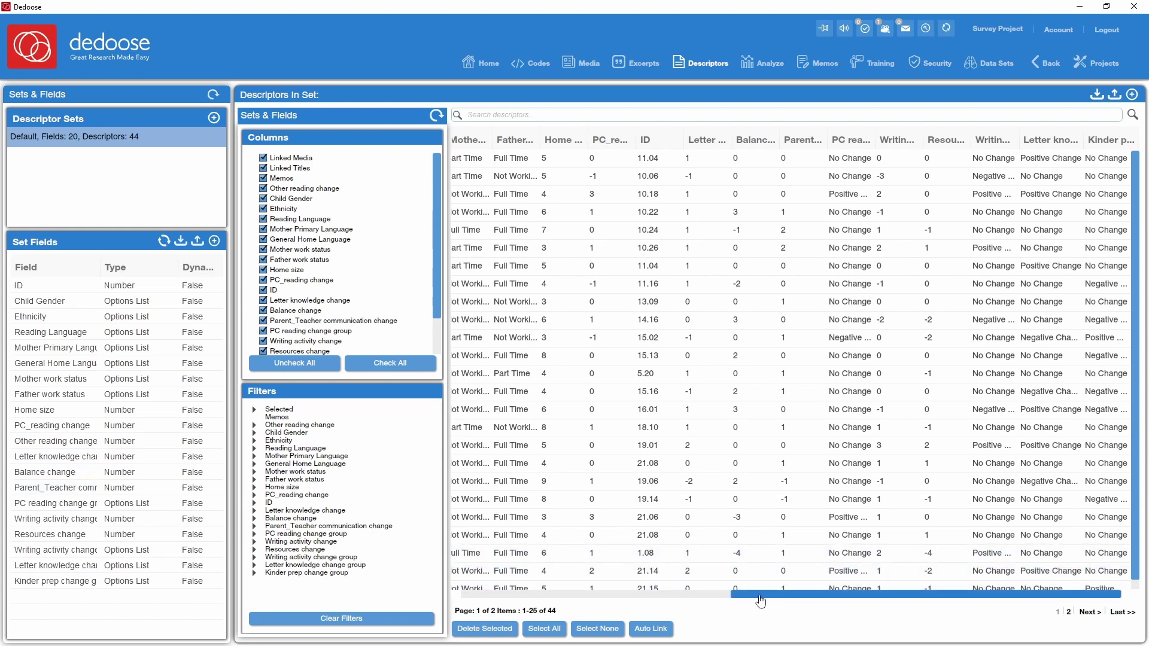
pyautogui.moveTo(757, 596); pyautogui.dragTo(598, 606)
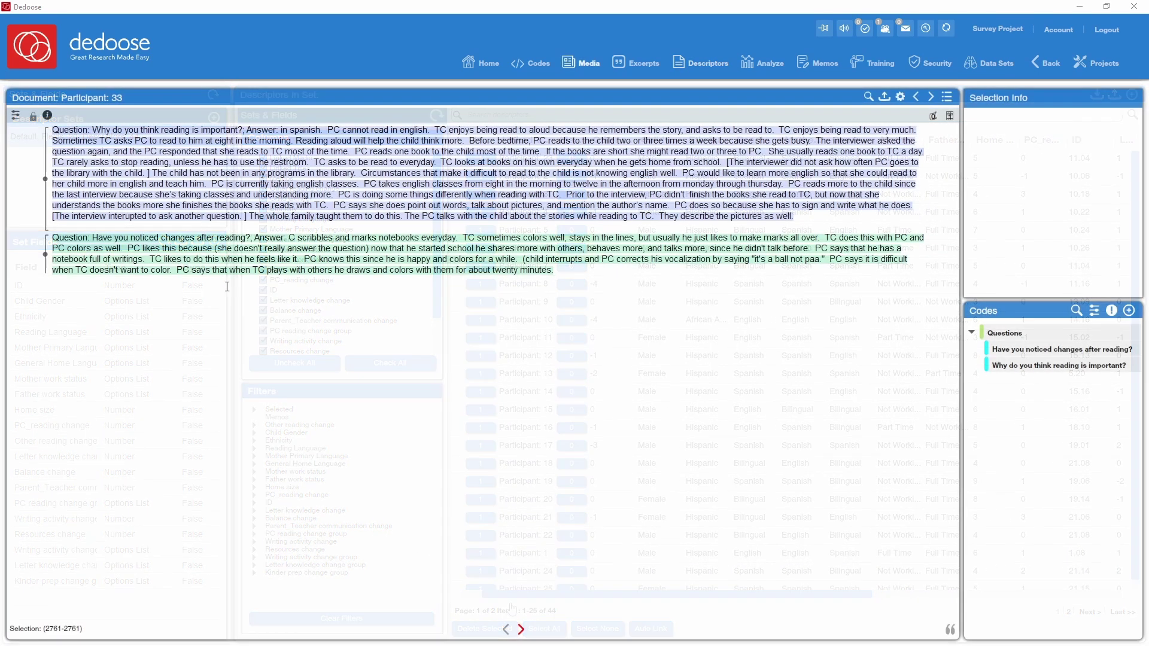
pyautogui.click(46, 173)
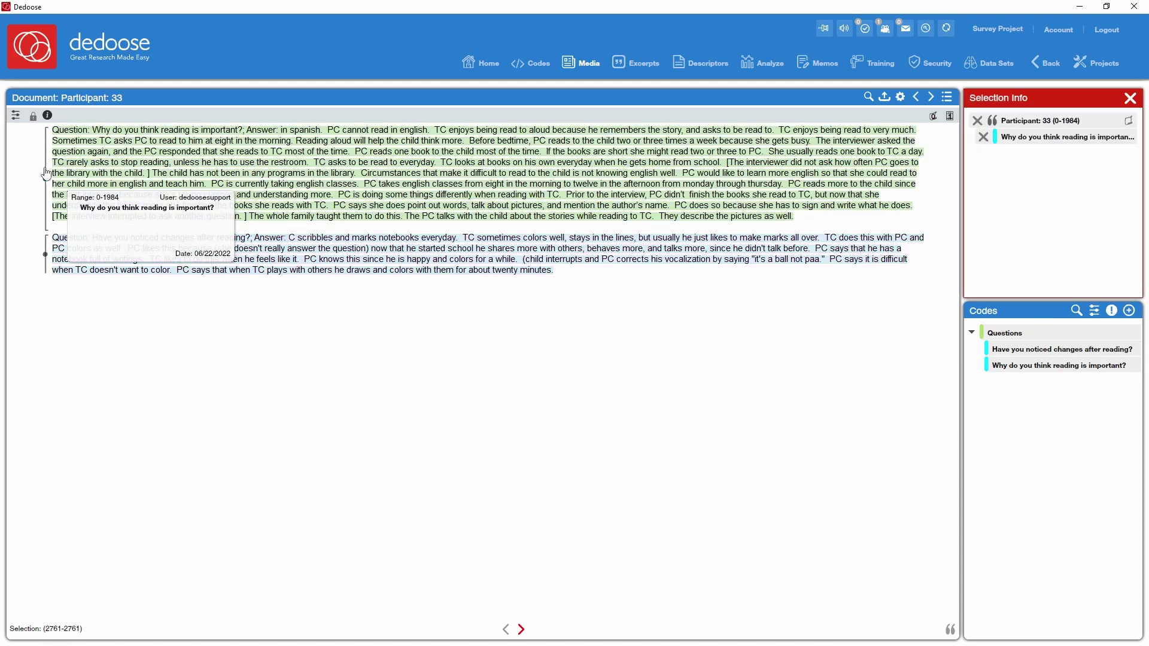
pyautogui.click(47, 269)
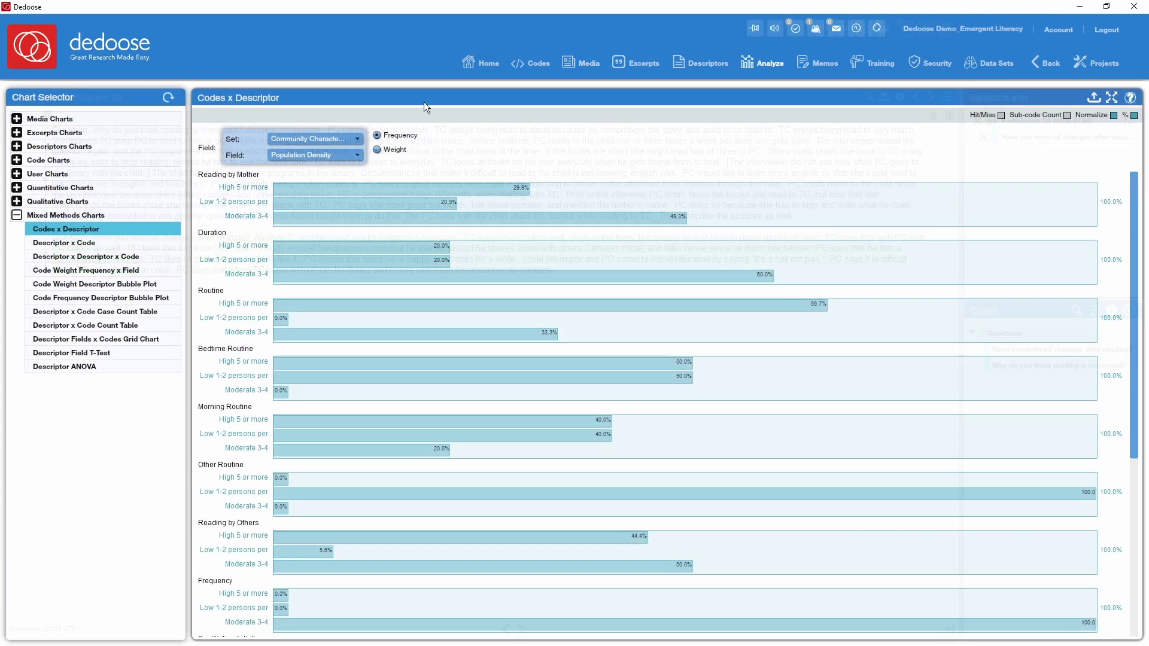
# - Set the Codes x Descriptor chart to Participant Demographics, field Child Gender, comparing Female and Male
pyautogui.click(336, 138)
pyautogui.click(319, 159)
pyautogui.click(321, 156)
pyautogui.click(315, 180)
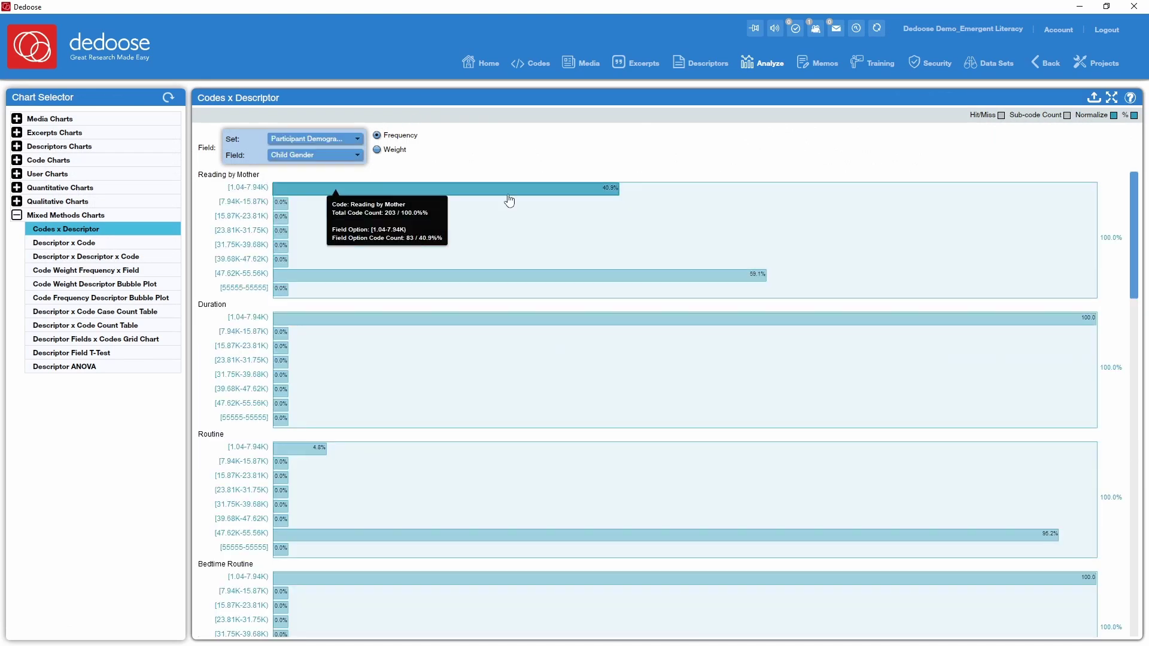
pyautogui.scroll(-3, 1131, 252)
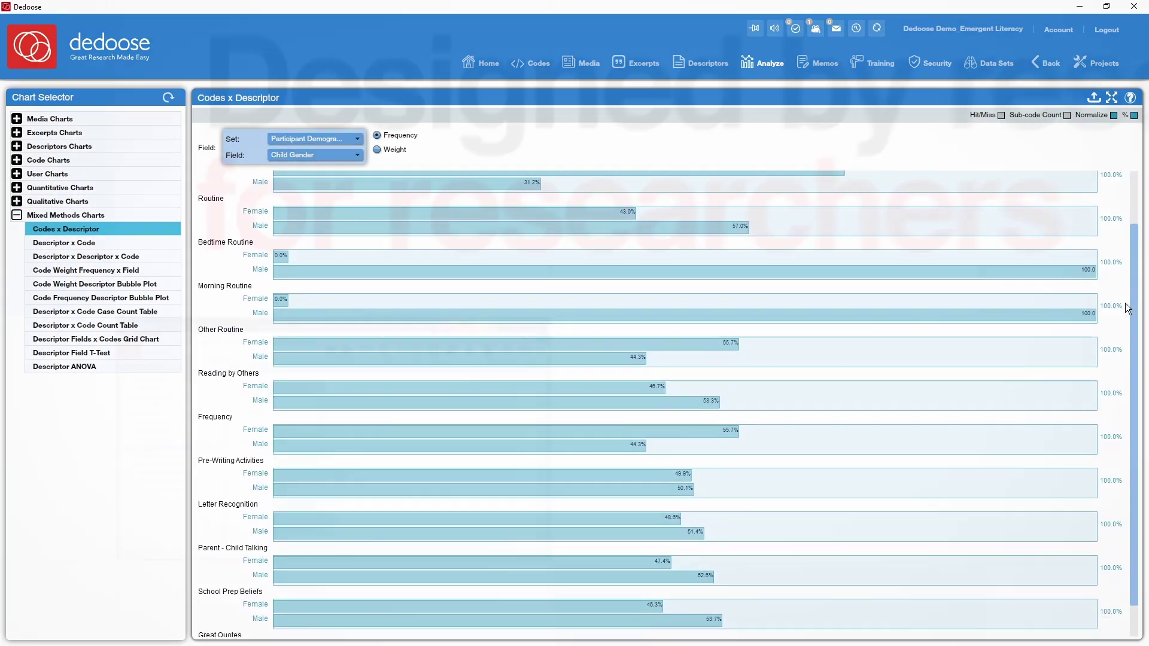